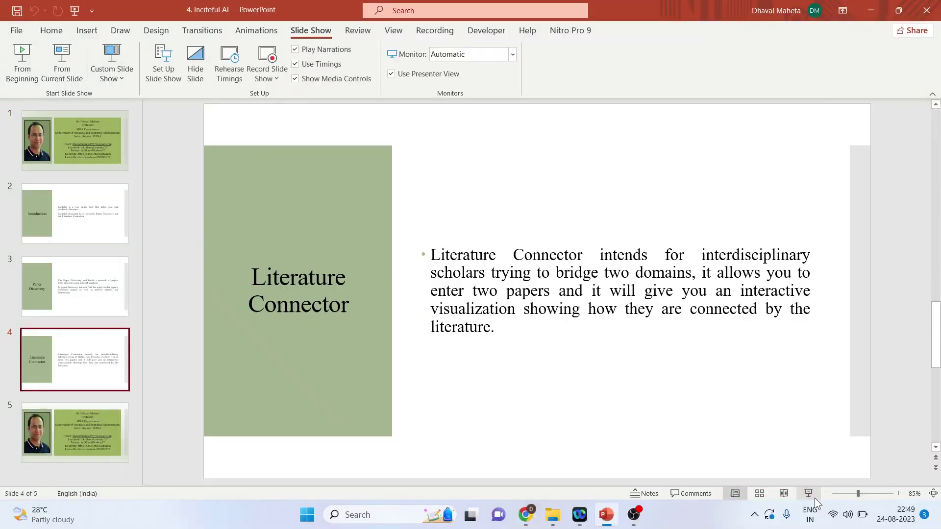
- Go back to Chrome and open Inciteful.xyz from the Google results for 'inciteful ai'
left_click(526, 514)
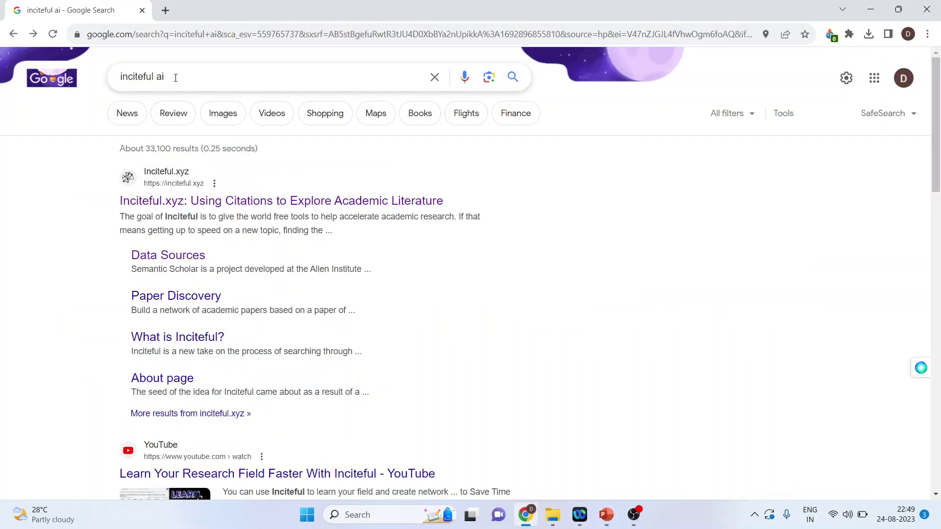
left_click(191, 205)
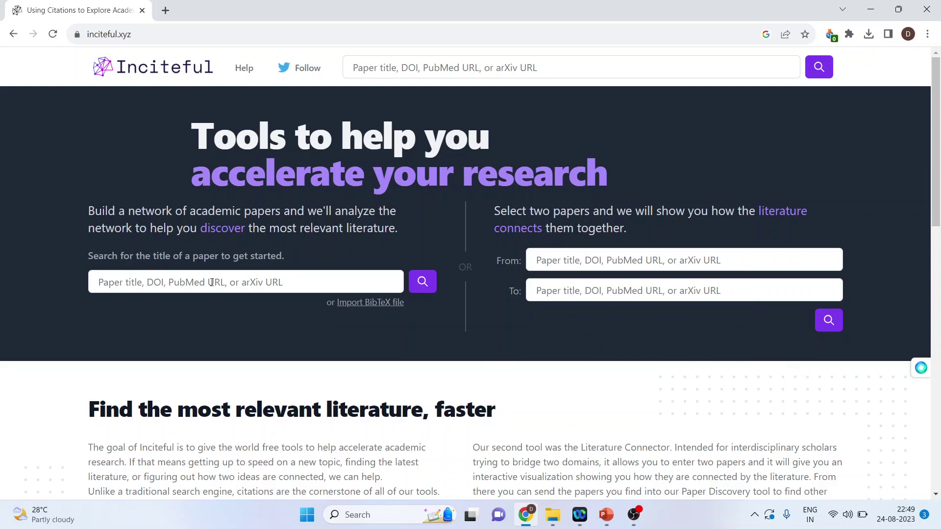
- Search for neuromarketing and open the 2010 paper 'Neuromarketing: the hope and hype of neuroimaging in business'
left_click(197, 281)
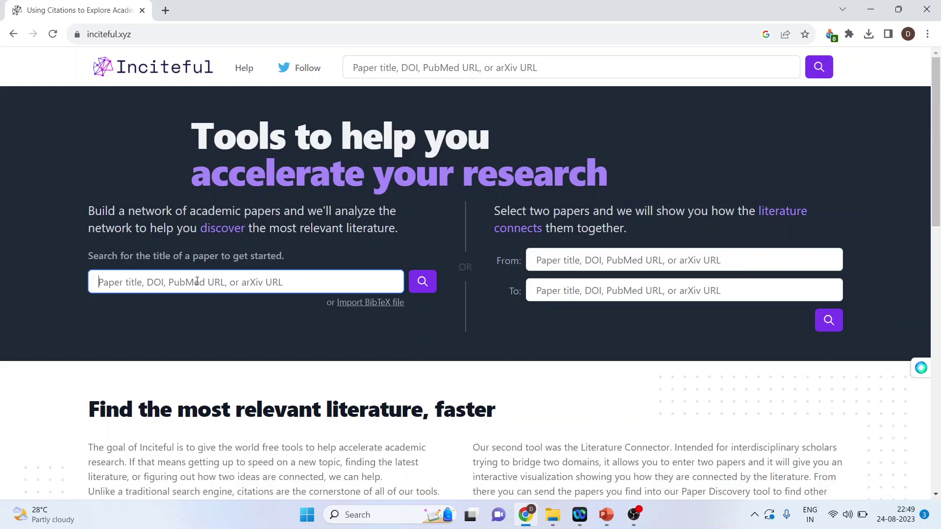
type("neur")
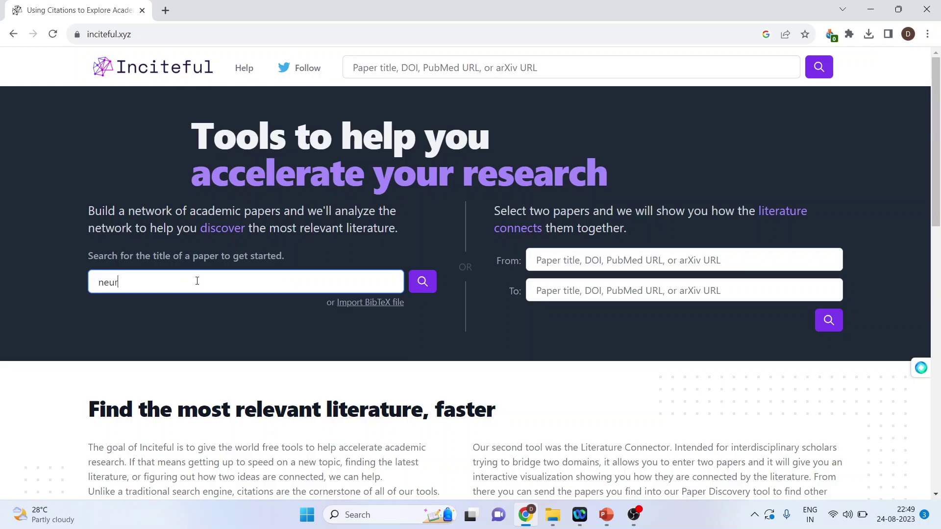
type("omarke")
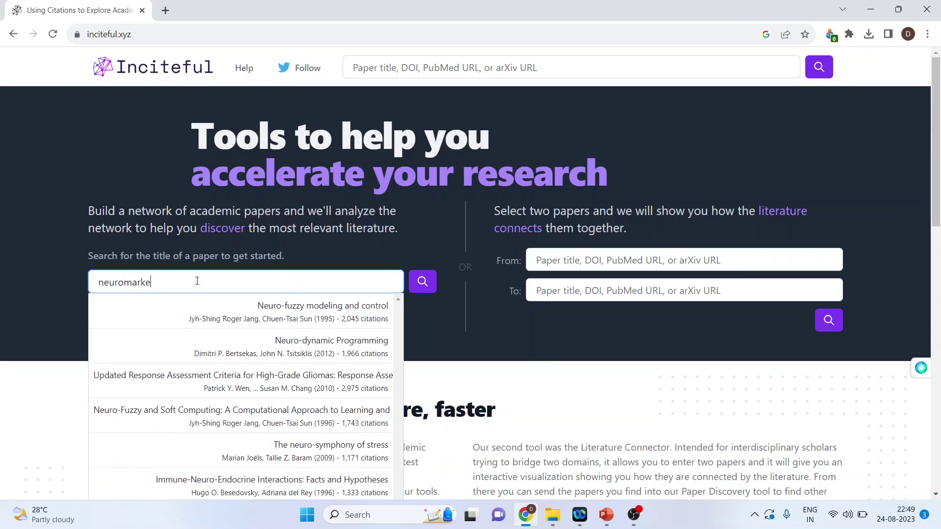
type("iting")
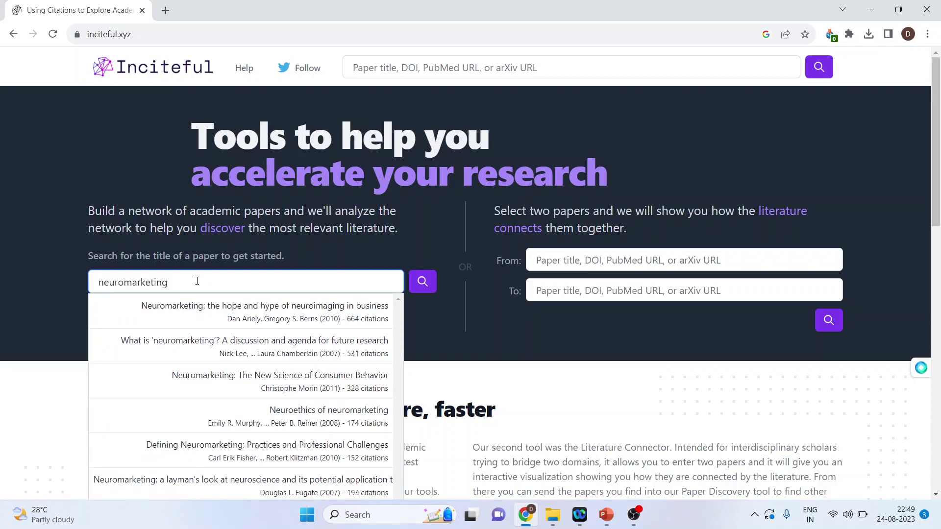
left_click(284, 317)
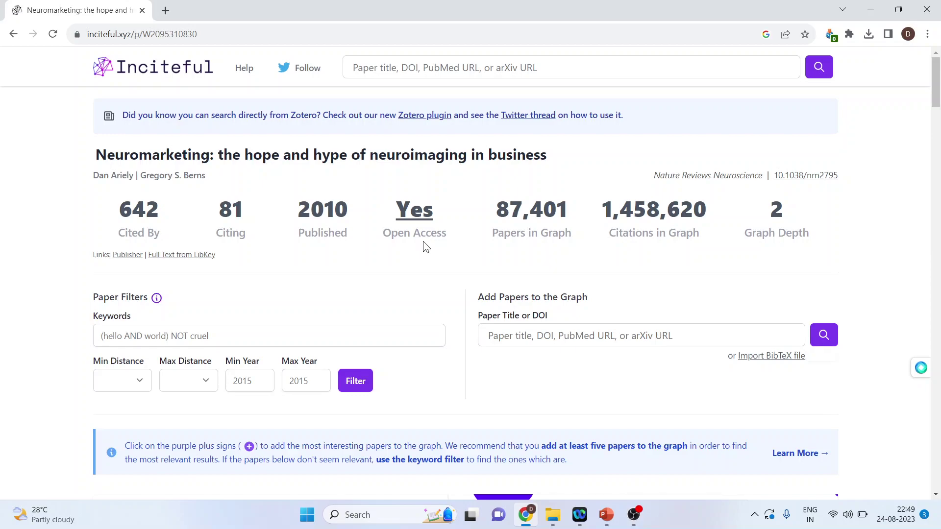
key("ctrl+0")
left_click_drag(935, 98, 933, 150)
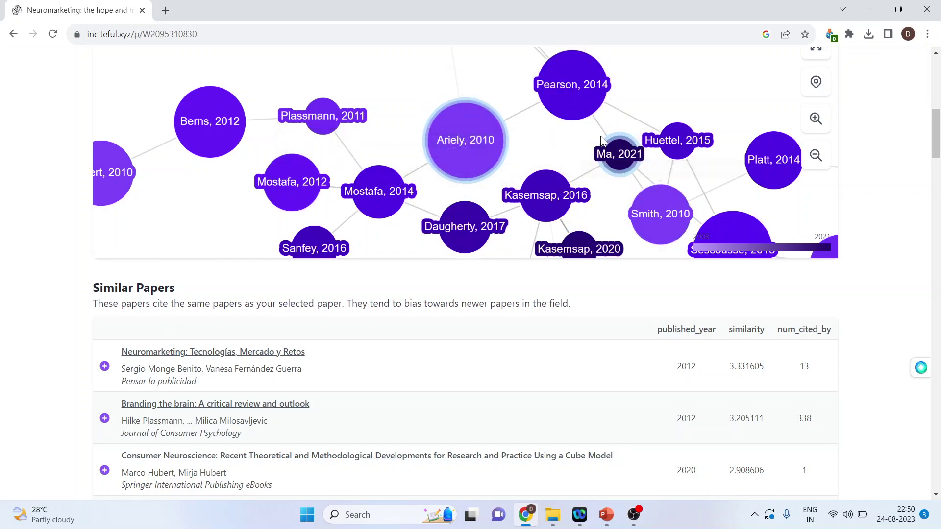
left_click(818, 157)
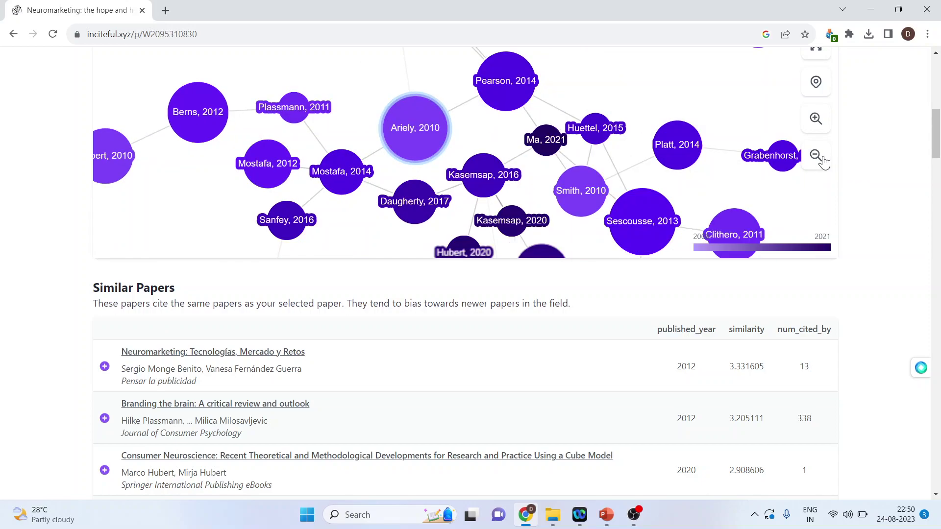
left_click(817, 156)
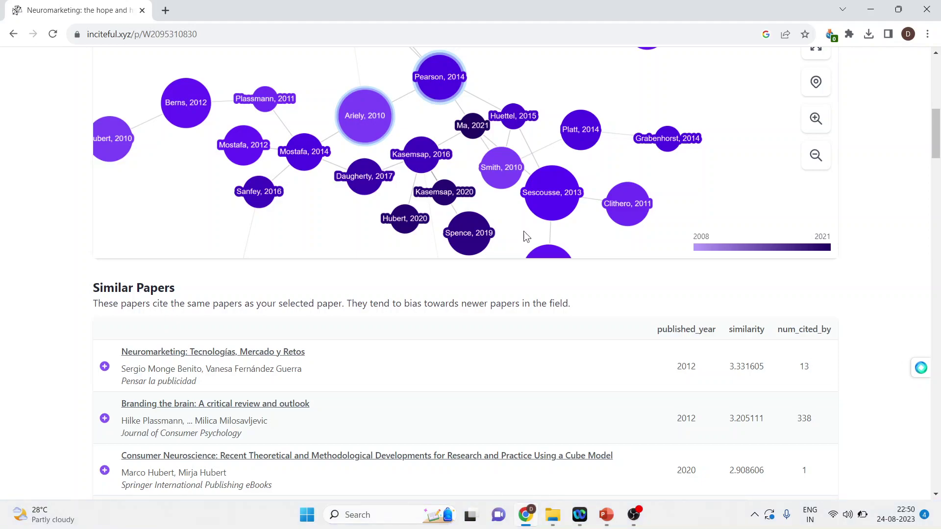
key("ctrl+0")
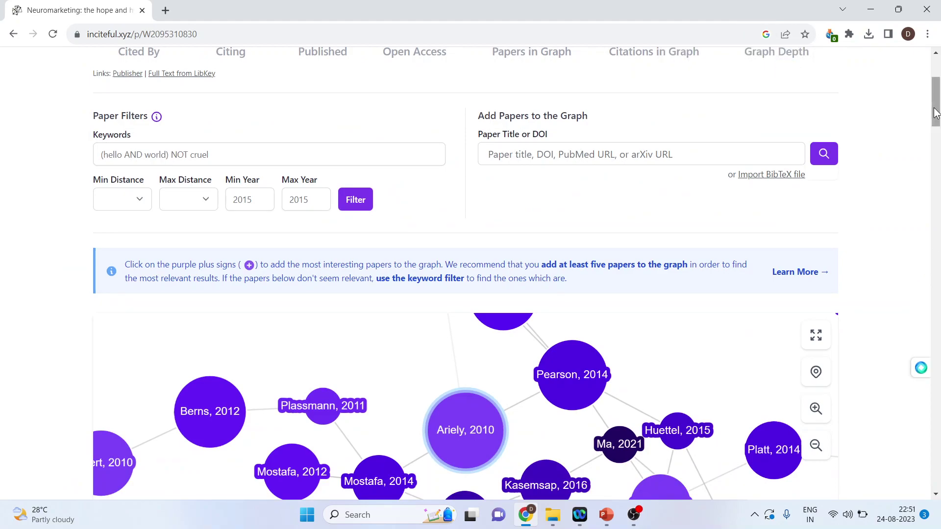
- Set the year filter to 2018 through 2020, leaving Min/Max Distance unchanged
left_click_drag(934, 112, 937, 98)
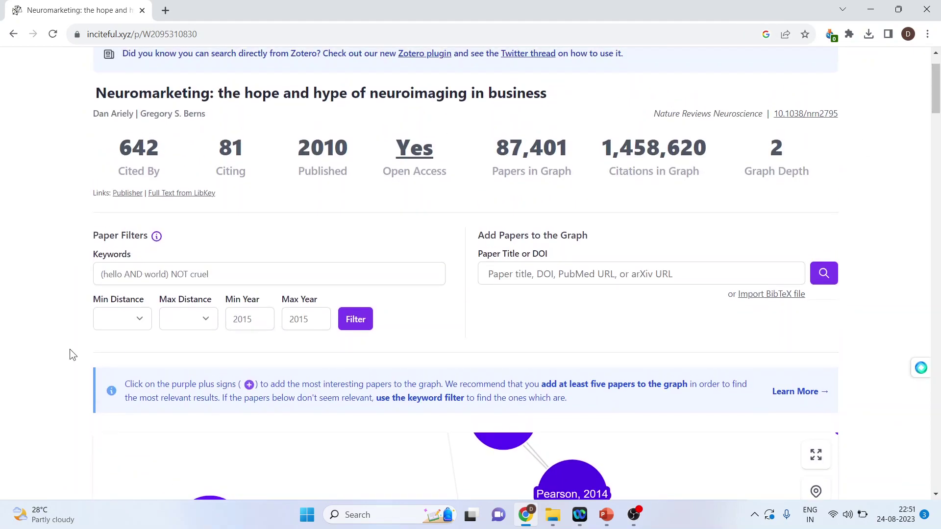
left_click(104, 275)
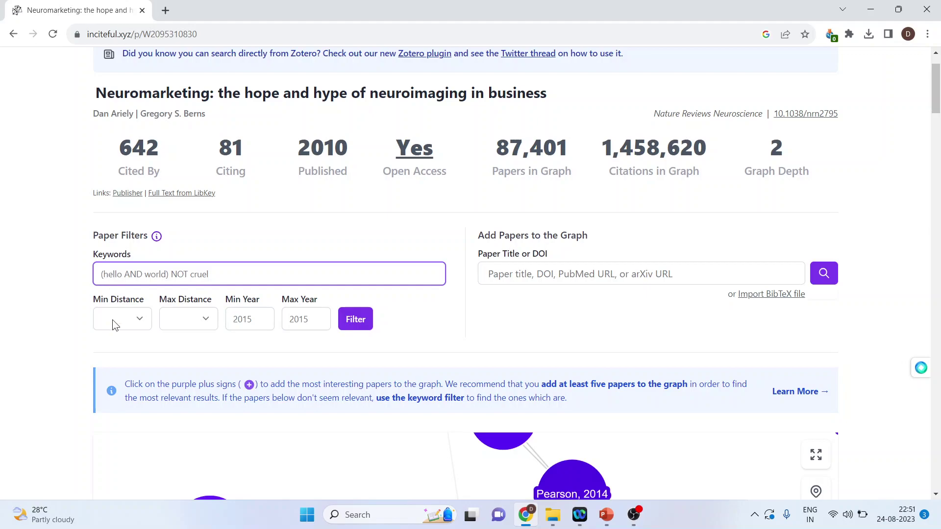
left_click(140, 323)
left_click(194, 338)
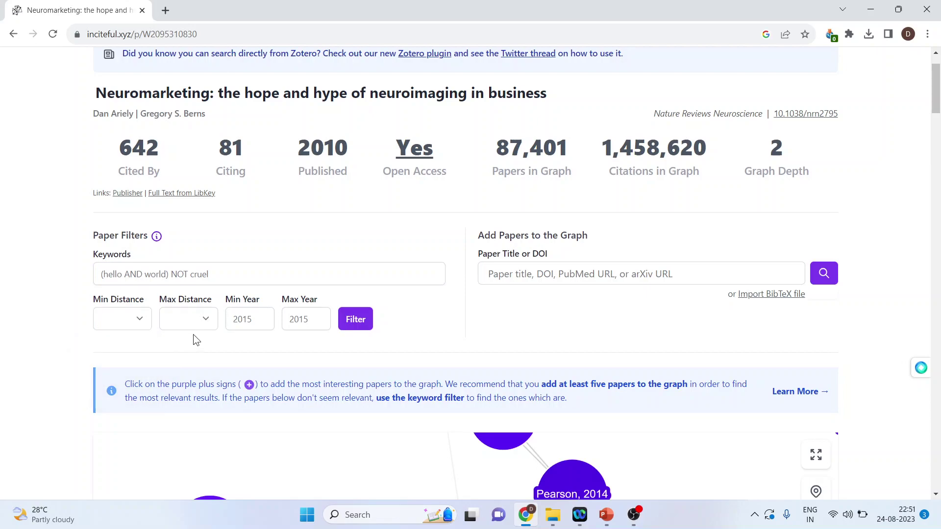
left_click(206, 319)
left_click(251, 349)
left_click(257, 319)
type("2018")
left_click(312, 312)
type("2020")
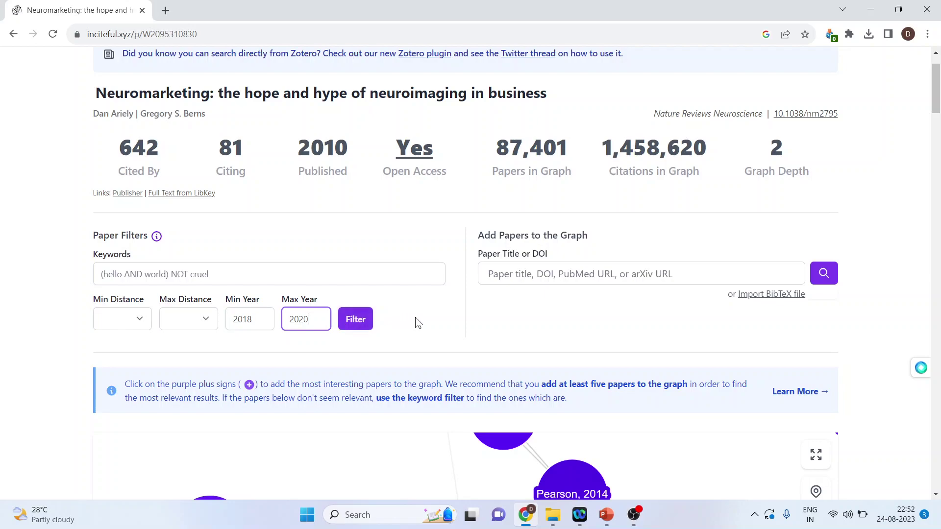
- Search neuromarketing and add 'Neuroethics of neuromarketing' as a second seed paper
left_click(501, 277)
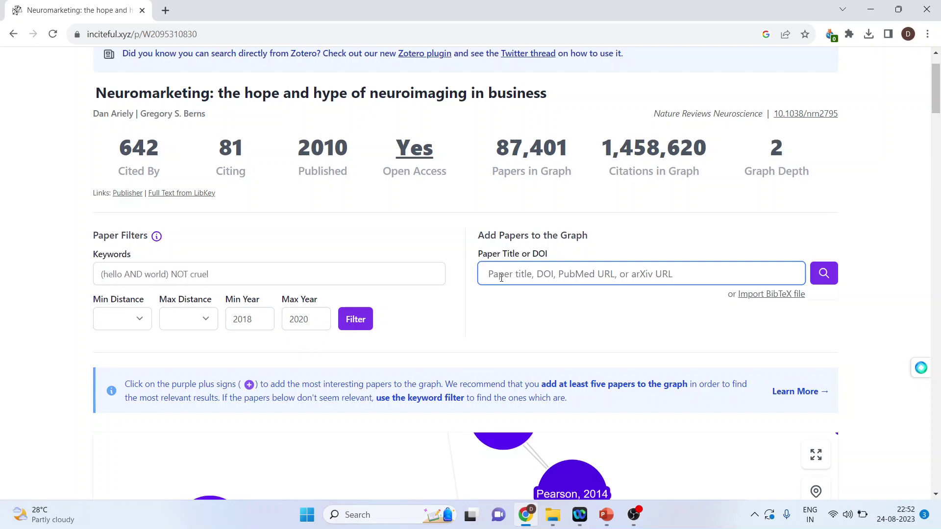
type("neuro")
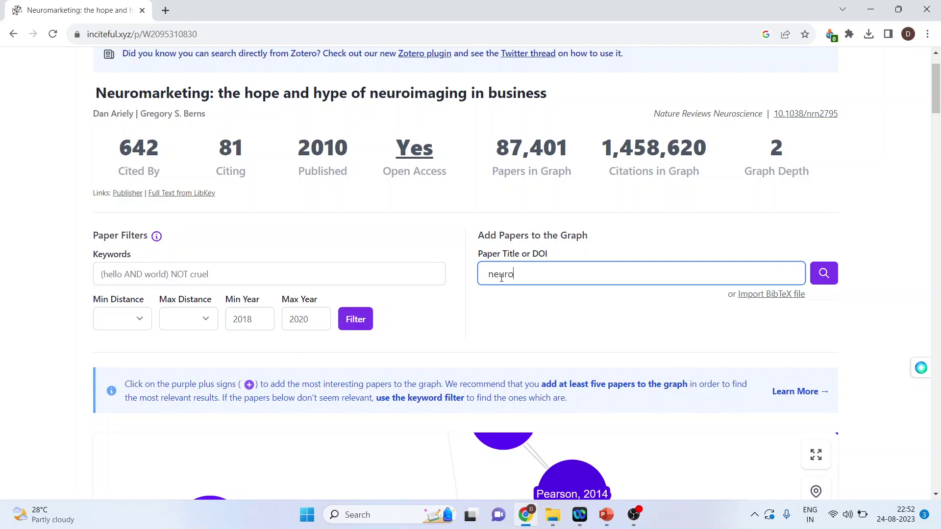
type("mark")
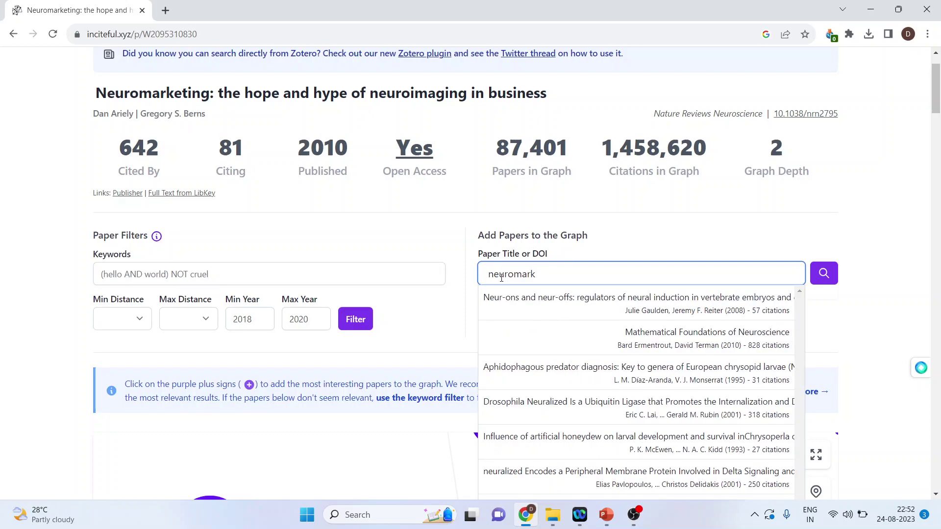
type("eting")
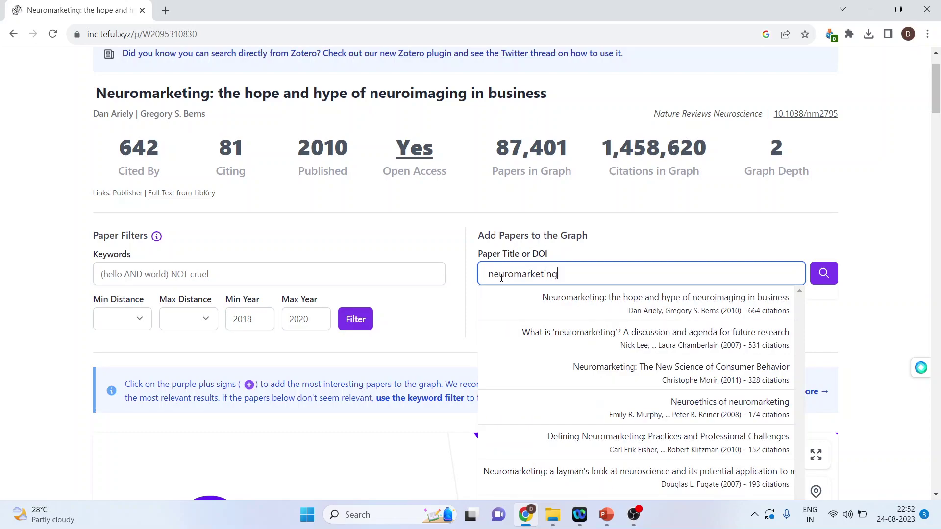
left_click(708, 412)
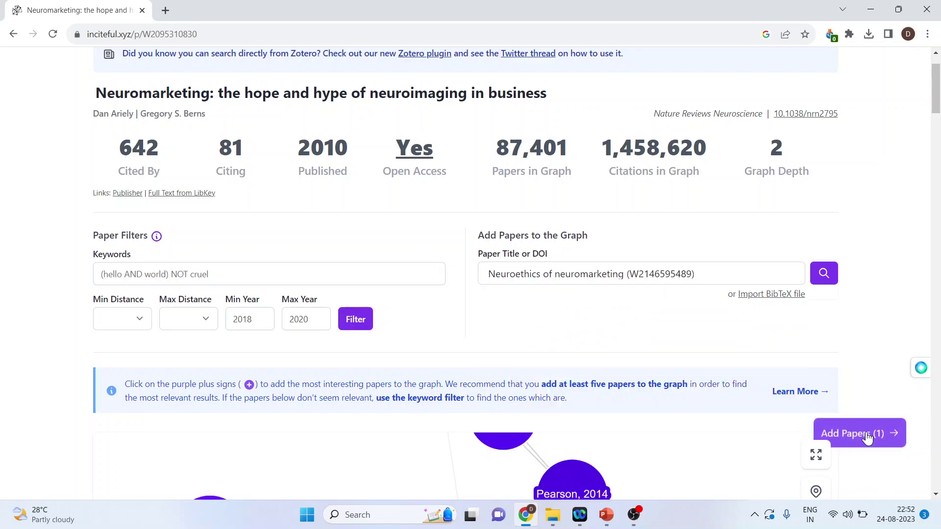
left_click(833, 439)
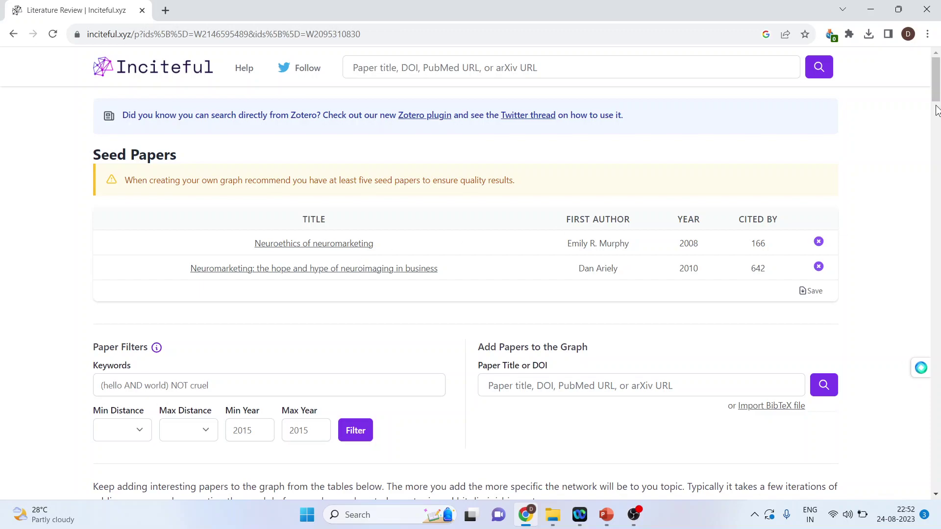
left_click_drag(937, 101, 938, 132)
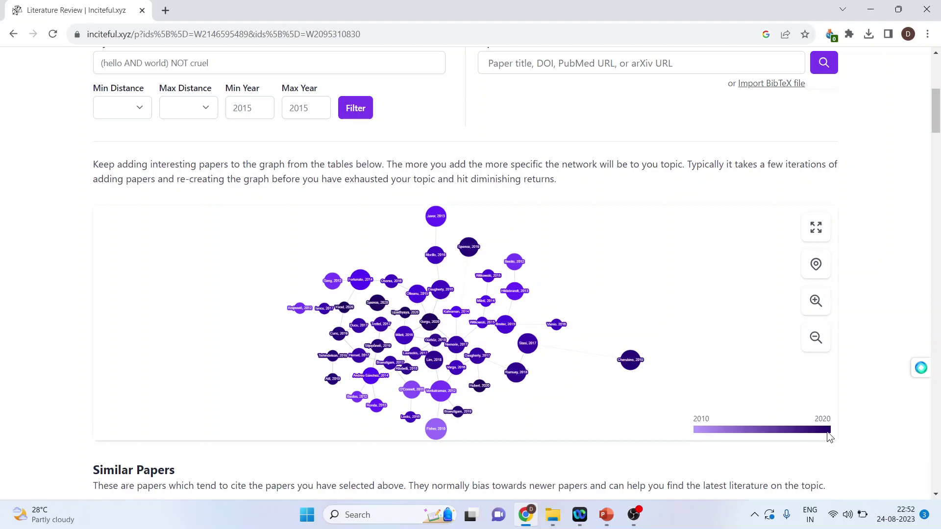
left_click_drag(936, 125, 936, 159)
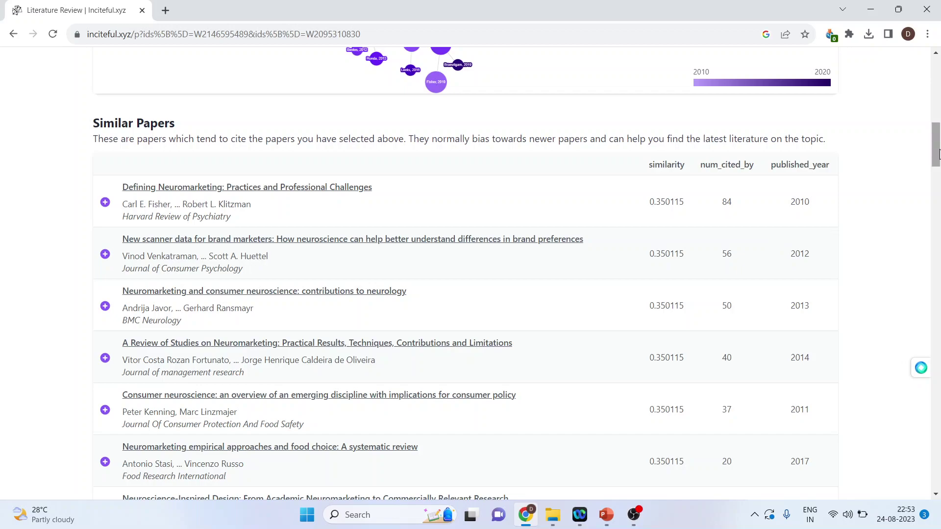
left_click_drag(938, 153, 938, 217)
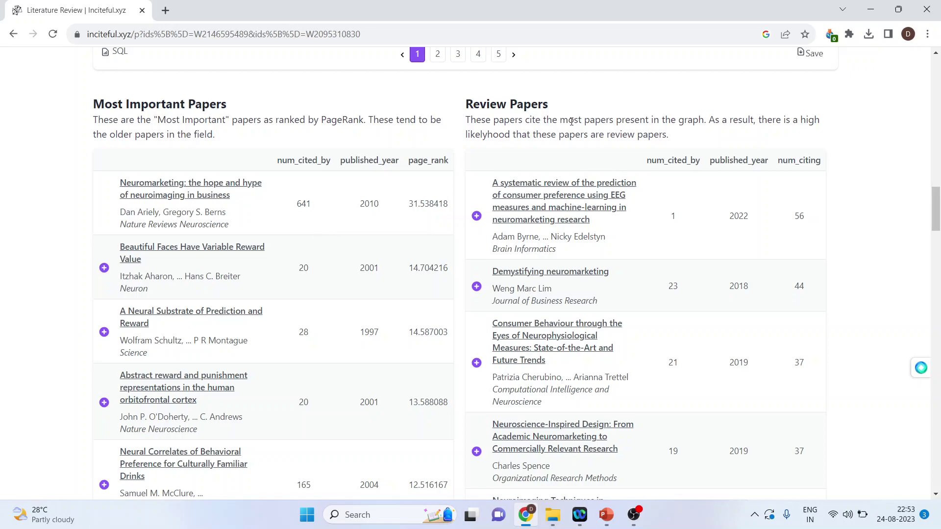
left_click_drag(938, 209, 938, 314)
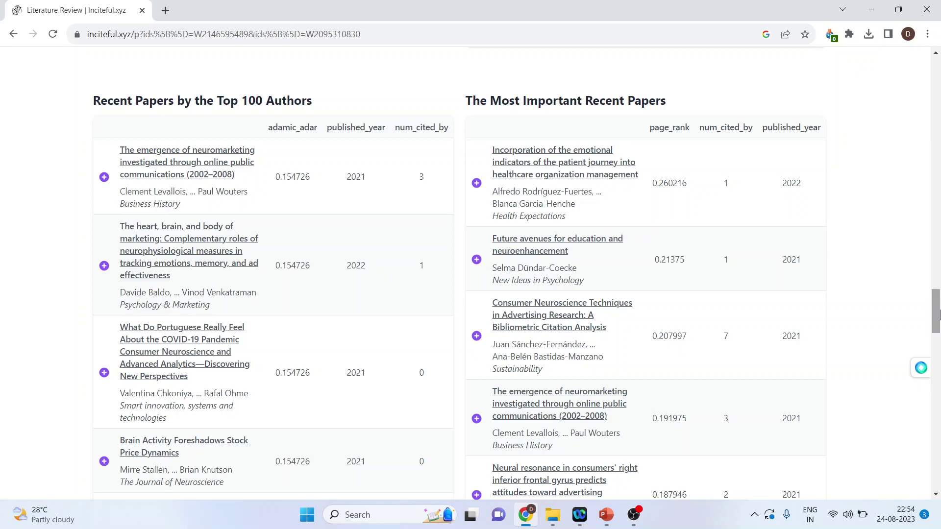
left_click_drag(936, 316, 937, 410)
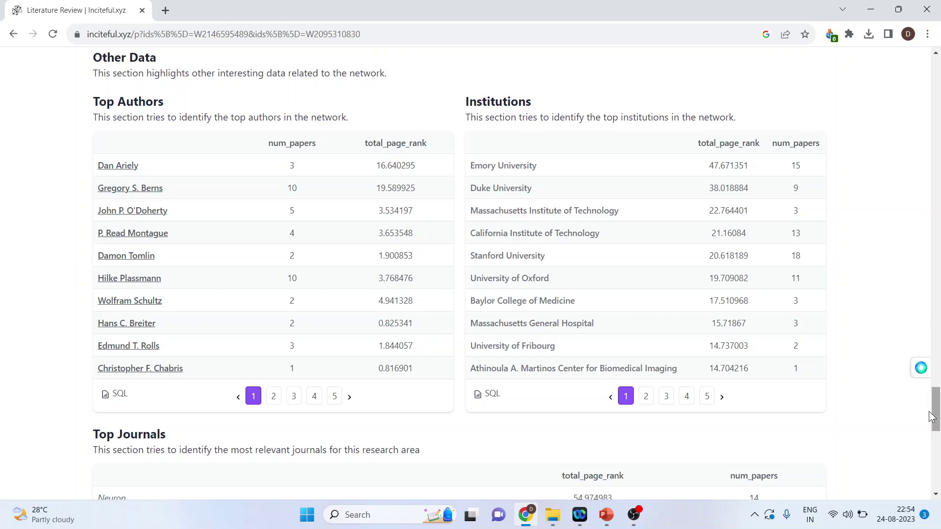
left_click_drag(933, 420, 933, 91)
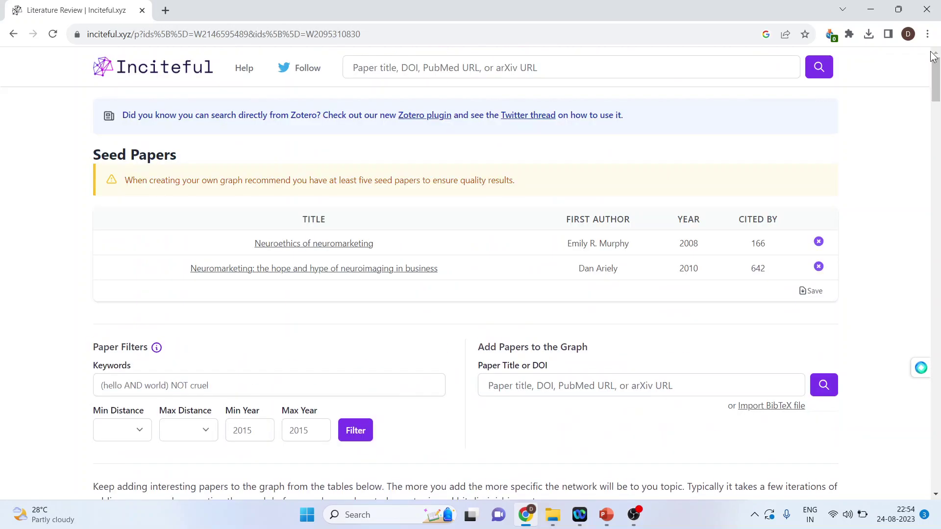
- Return to the home page and set the connector's From paper to the 2010 neuromarketing paper
left_click(151, 79)
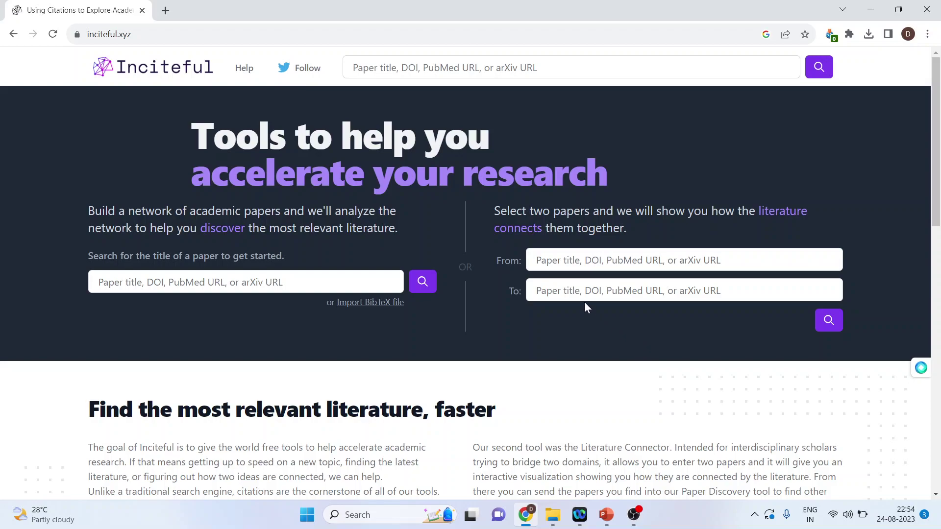
left_click(565, 262)
type("n")
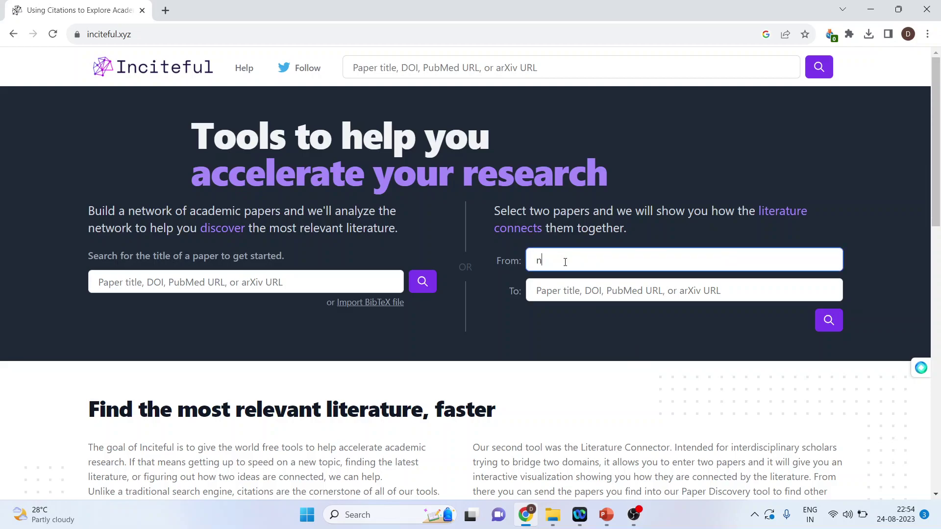
type("euro")
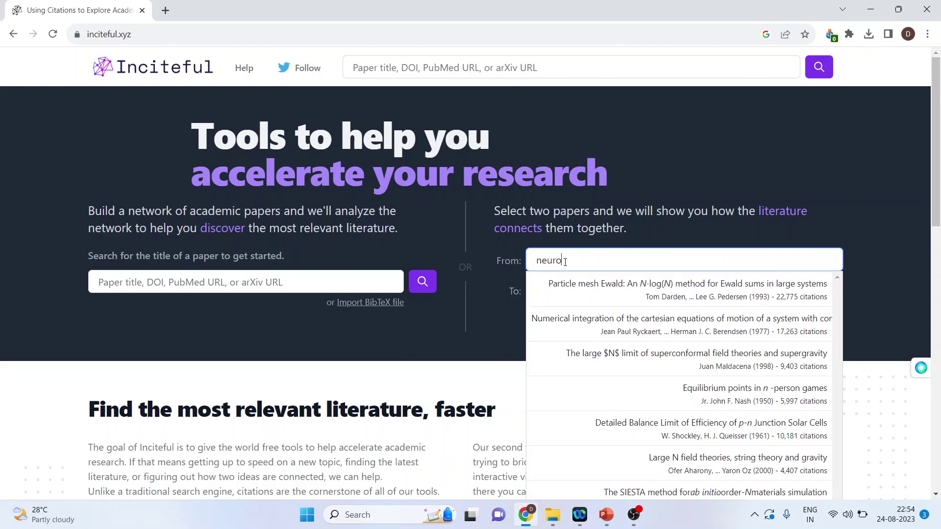
type("mar")
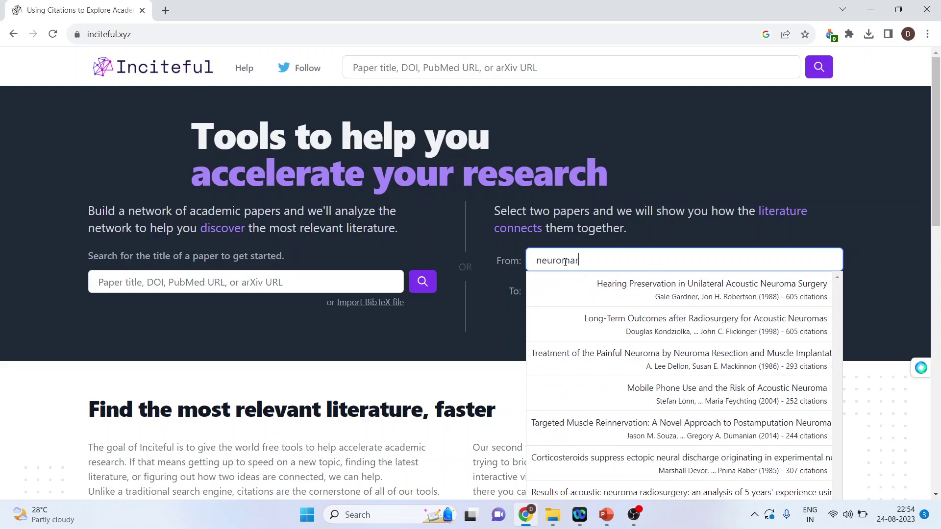
type("keting")
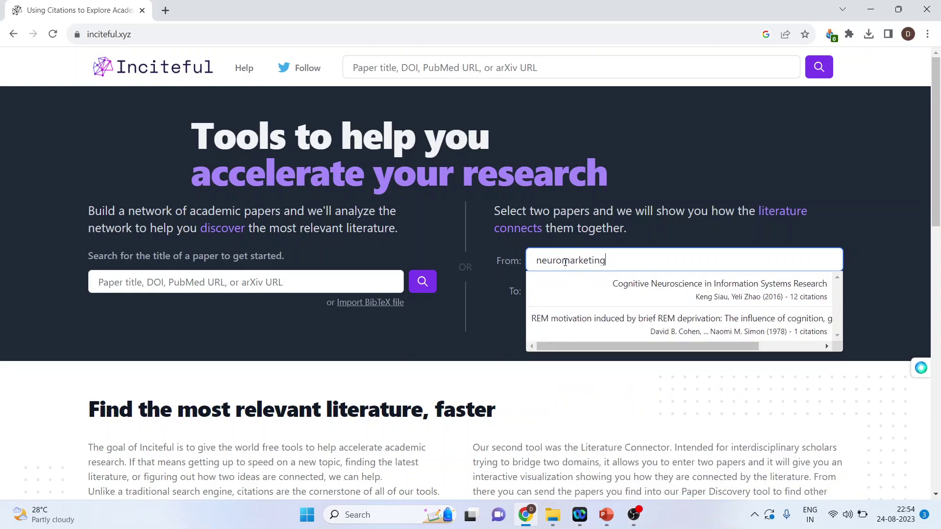
left_click(707, 304)
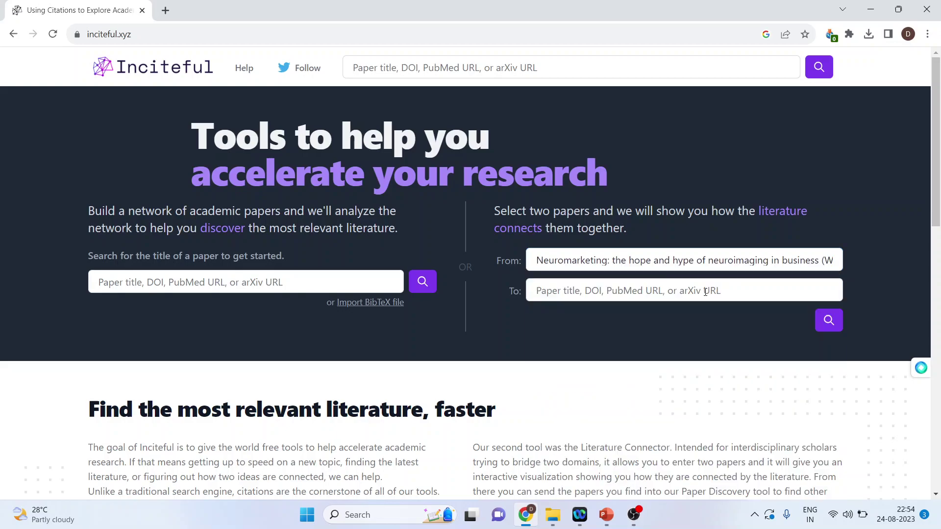
- Set the To paper to 'Best practices for convolutional neural networks applied to visual document analysis'
left_click(583, 296)
type("n")
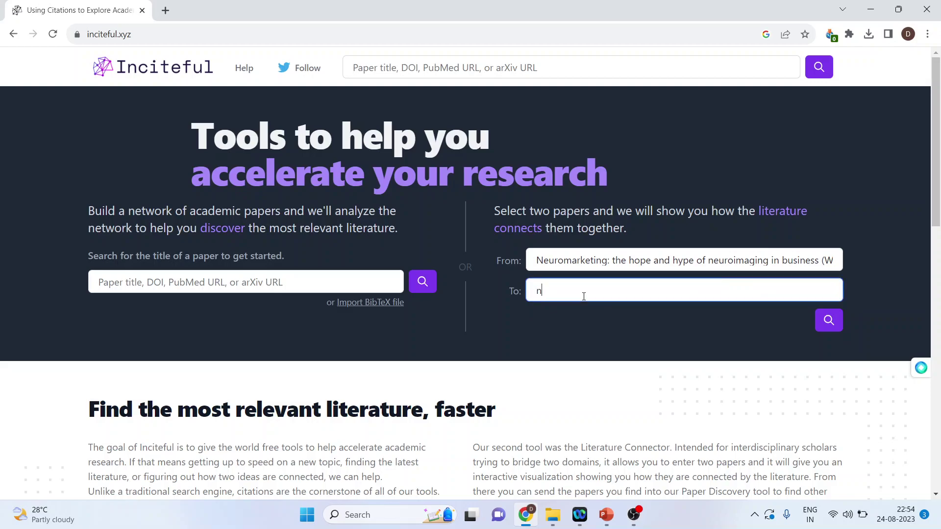
type("eural")
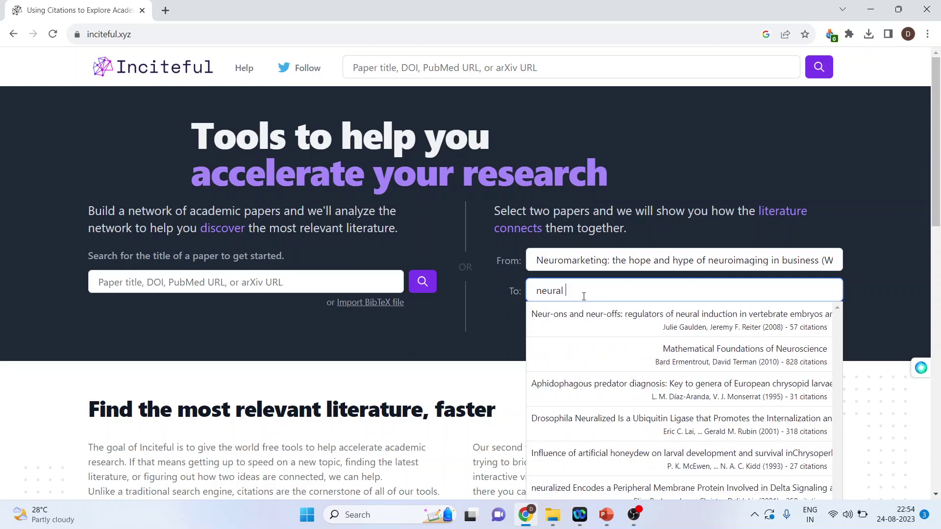
key("BackSpace")
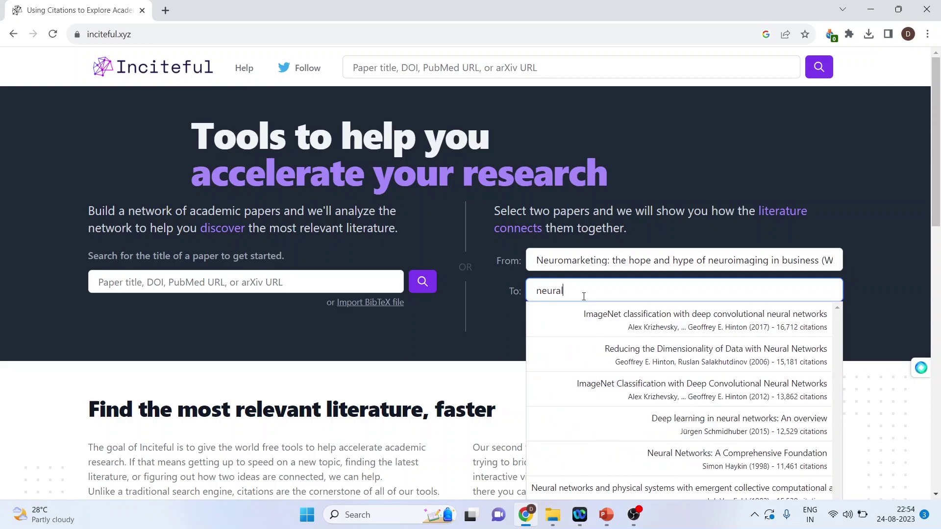
type("netwro")
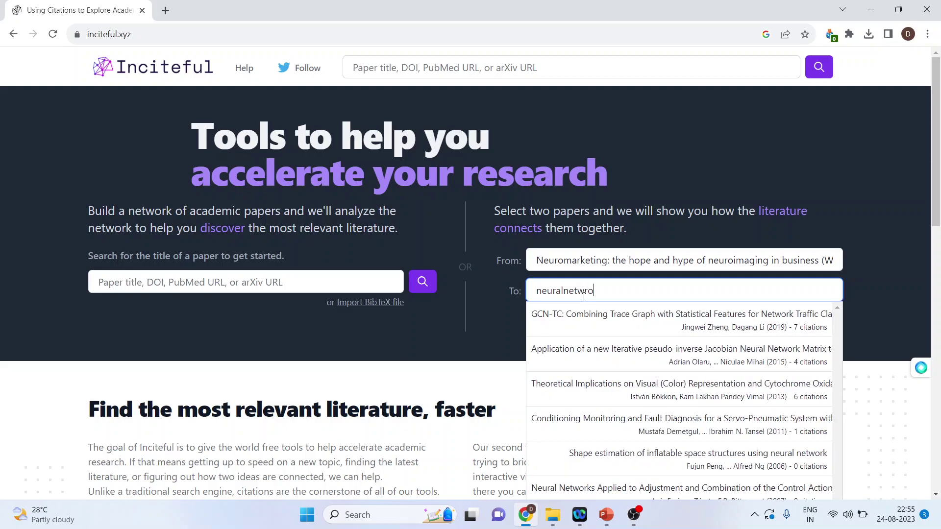
key("BackSpace")
type("ork")
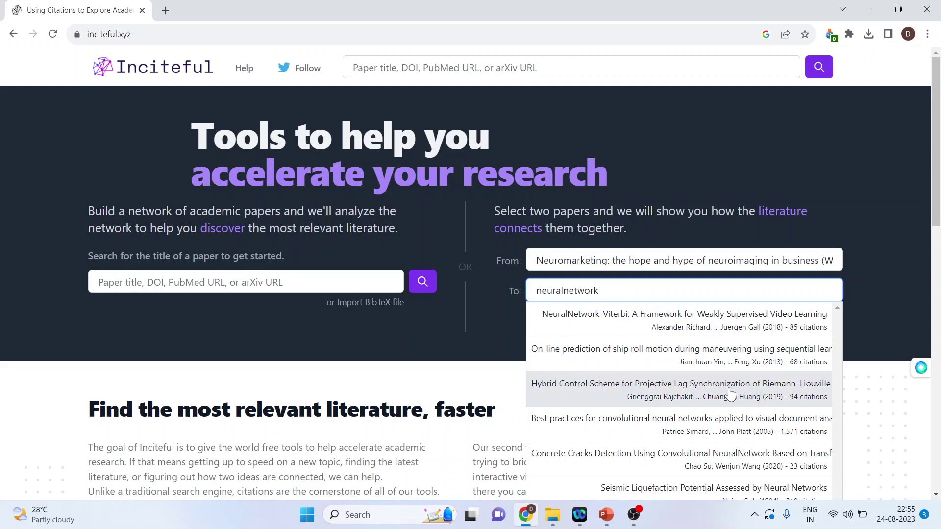
left_click(709, 430)
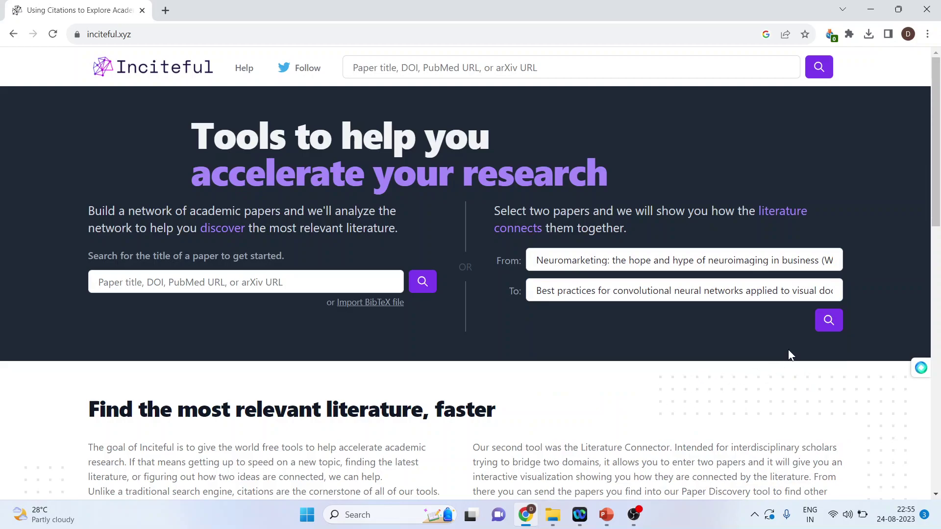
- Run the connector search to get 6 three-hop paths through 11 papers, then read the node titles
left_click(828, 321)
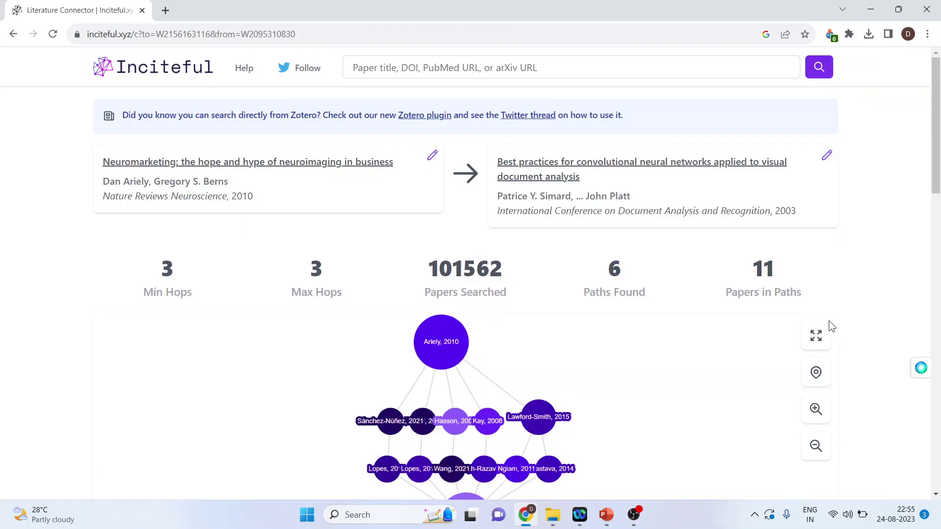
scroll(938, 193, "down", 1)
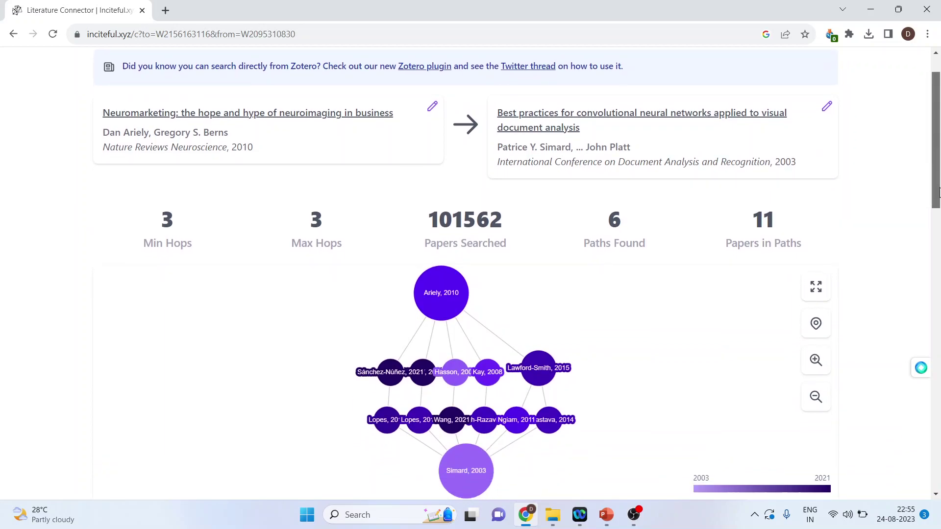
mouse_move(445, 274)
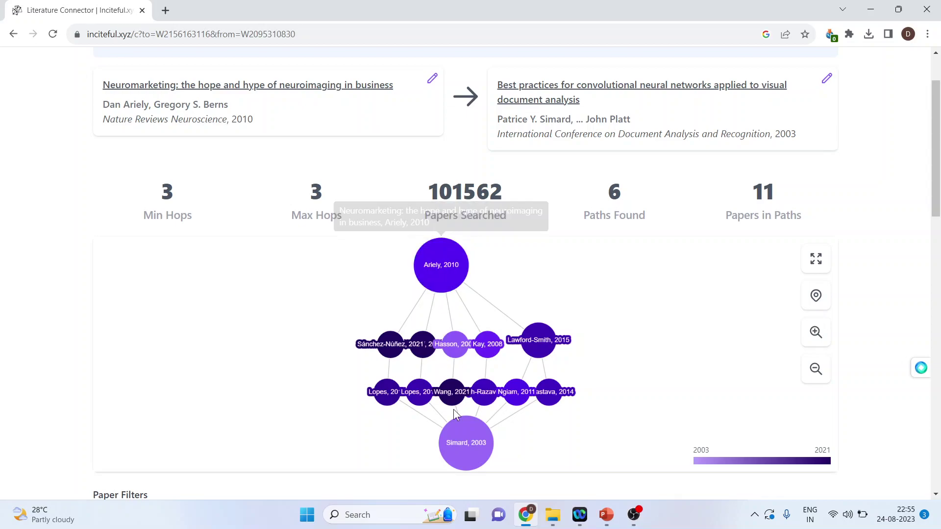
mouse_move(468, 460)
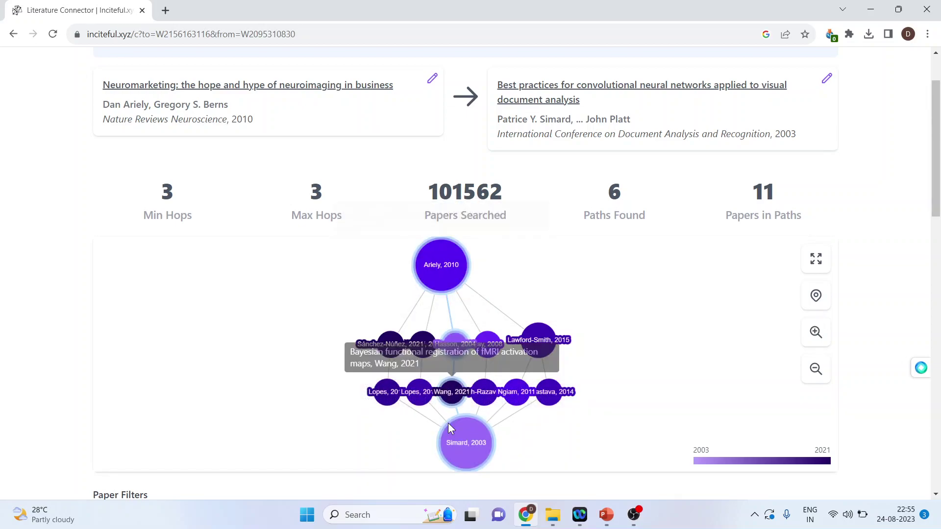
mouse_move(459, 426)
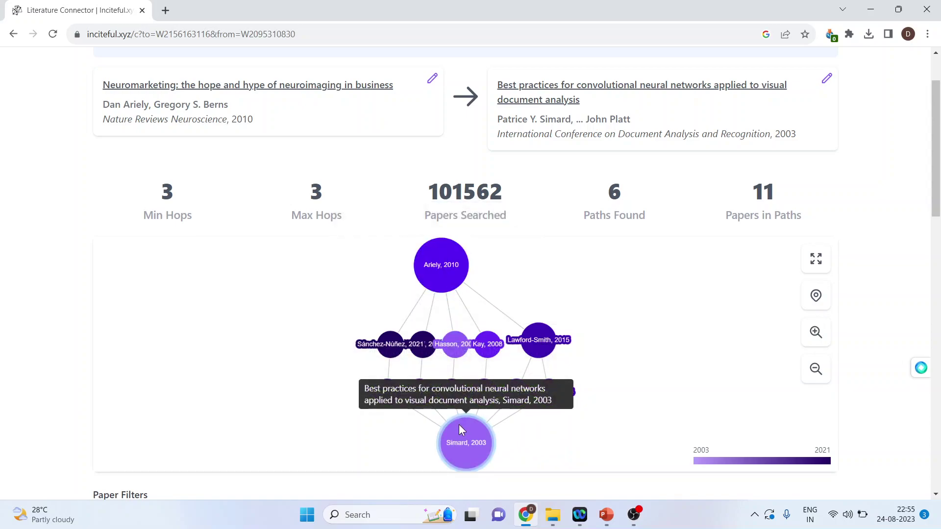
mouse_move(553, 348)
mouse_move(391, 345)
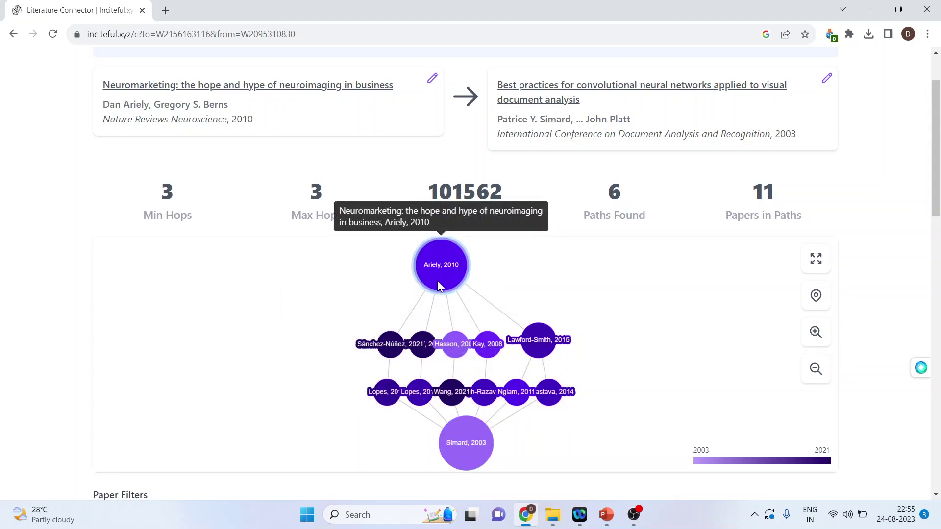
- View and close the Alsharif, 2021 paper details, then scroll to the paper list table
left_click(422, 344)
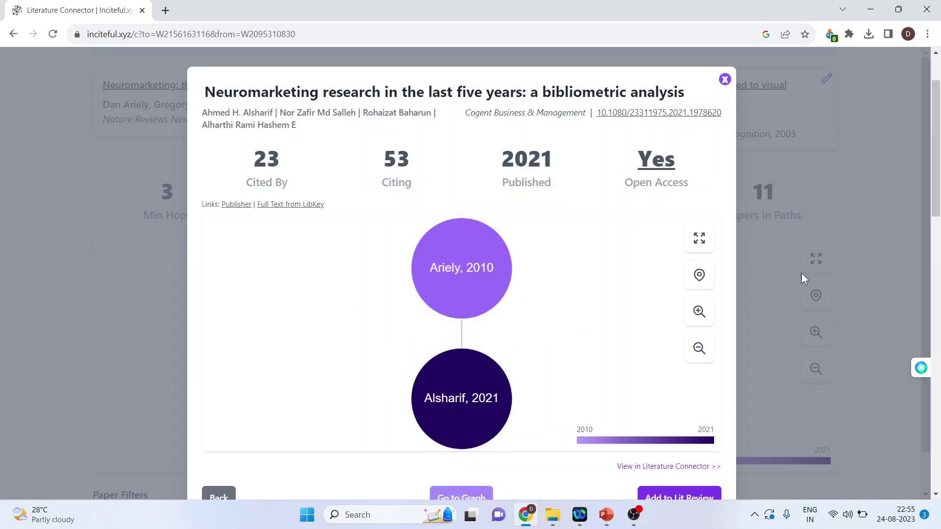
left_click(725, 79)
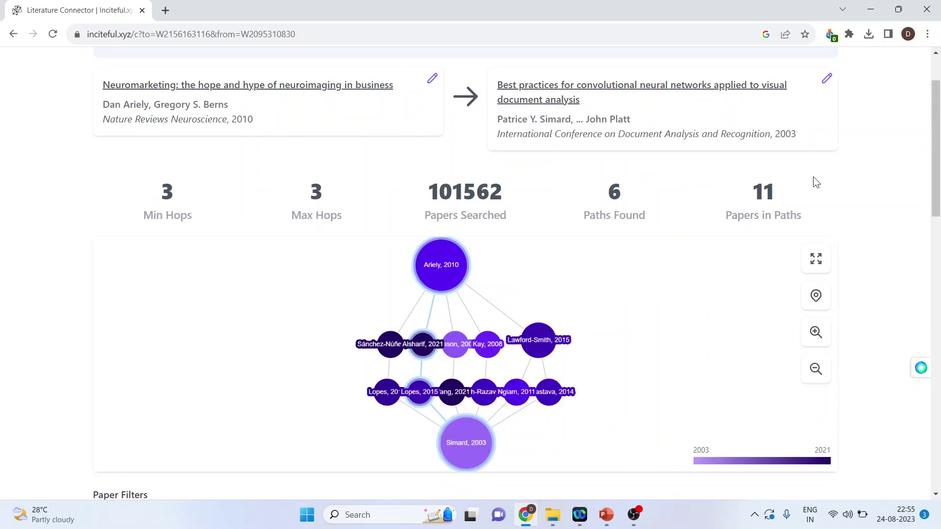
left_click_drag(937, 199, 940, 387)
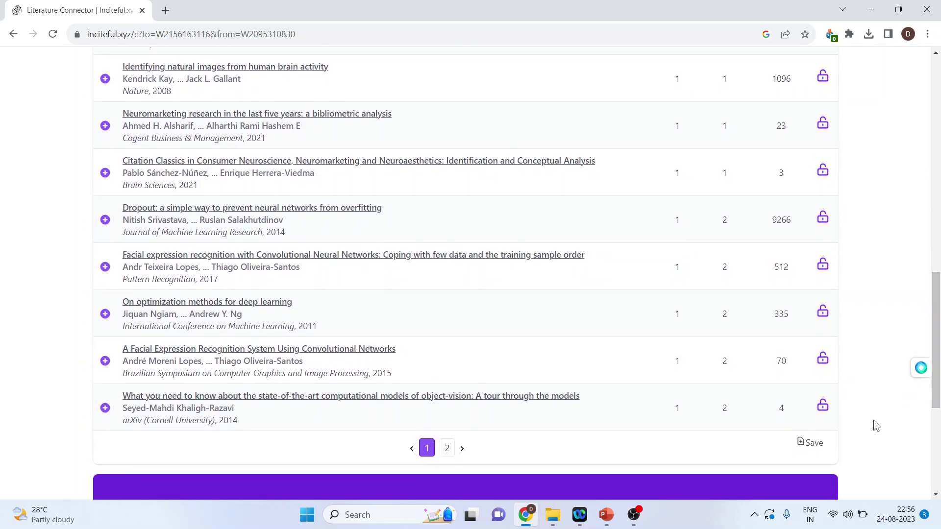
- Show the paper list's Save options: BibTex, RIS, Mendeley and Zotero
left_click(812, 444)
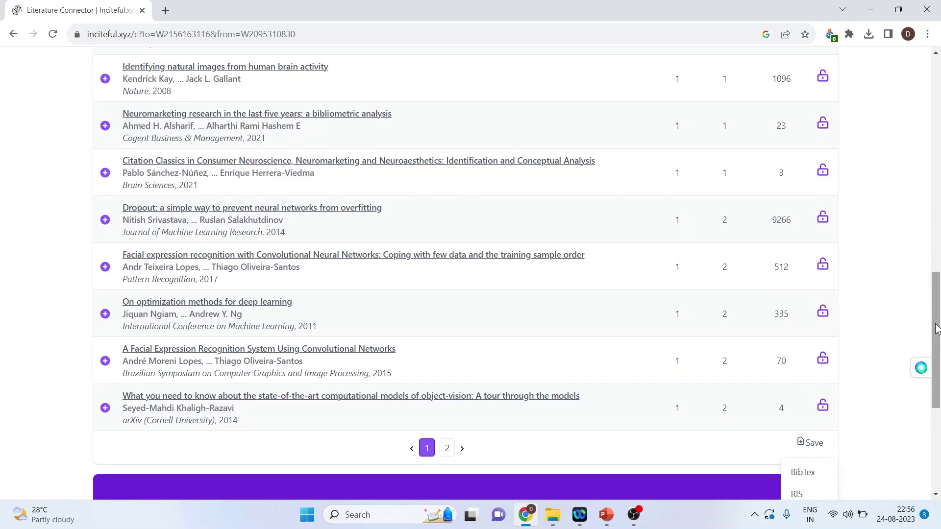
left_click_drag(939, 331, 938, 371)
left_click(806, 324)
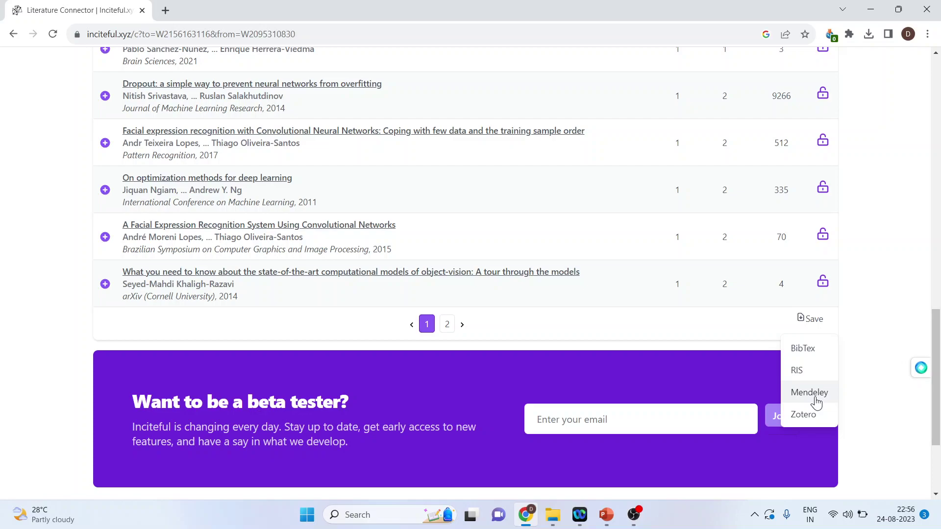
- Switch from Chrome back to PowerPoint on the closing slide 5
key("alt+Tab")
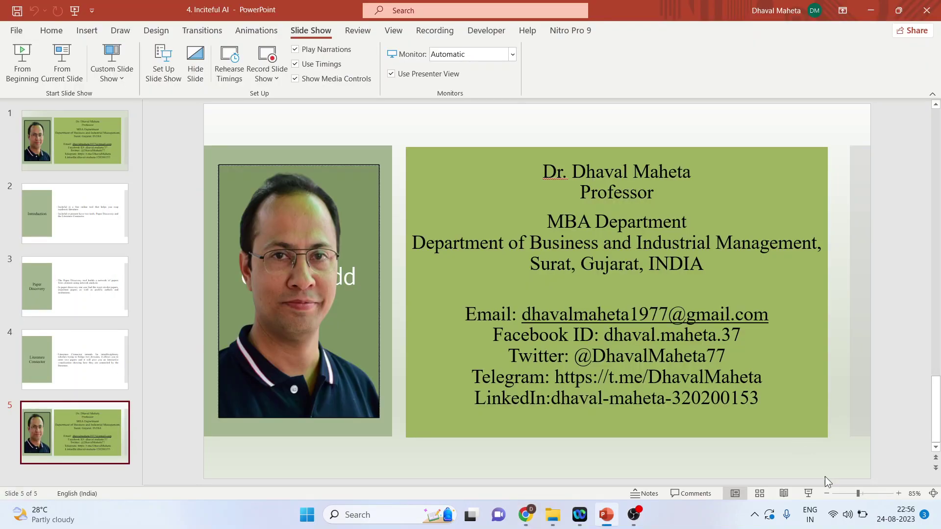